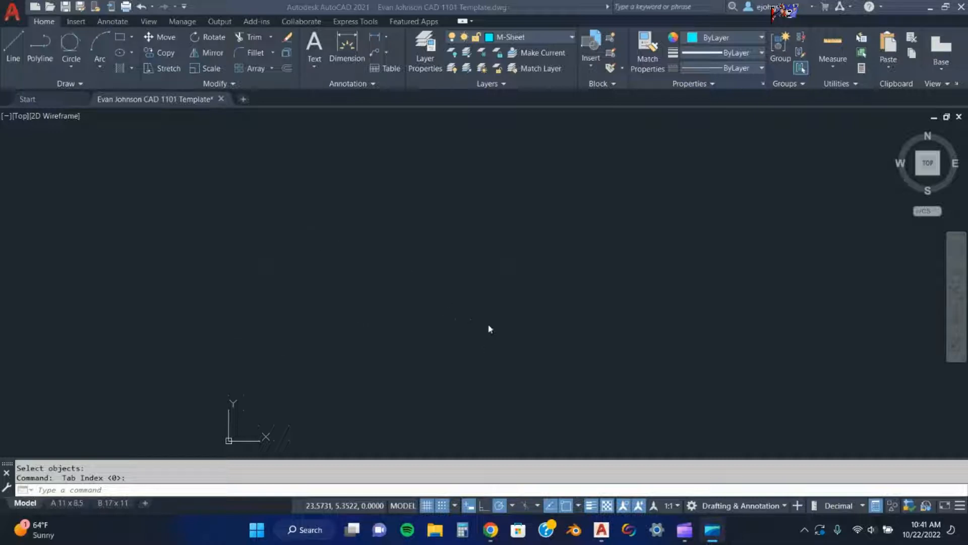
Review the snap and grid drafting settings and the list of active object snap modes.
{"action": "left_click", "coordinate": [455, 506]}
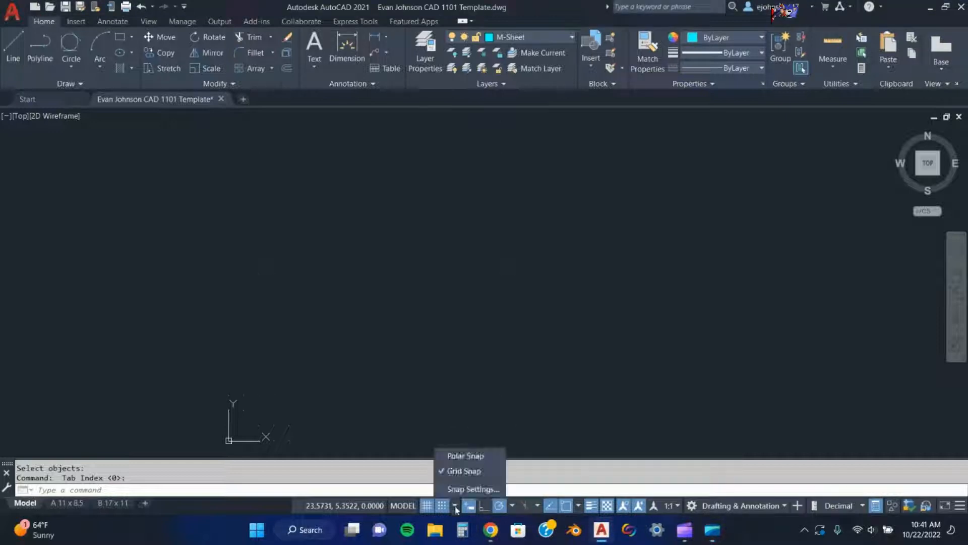
{"action": "left_click", "coordinate": [472, 489]}
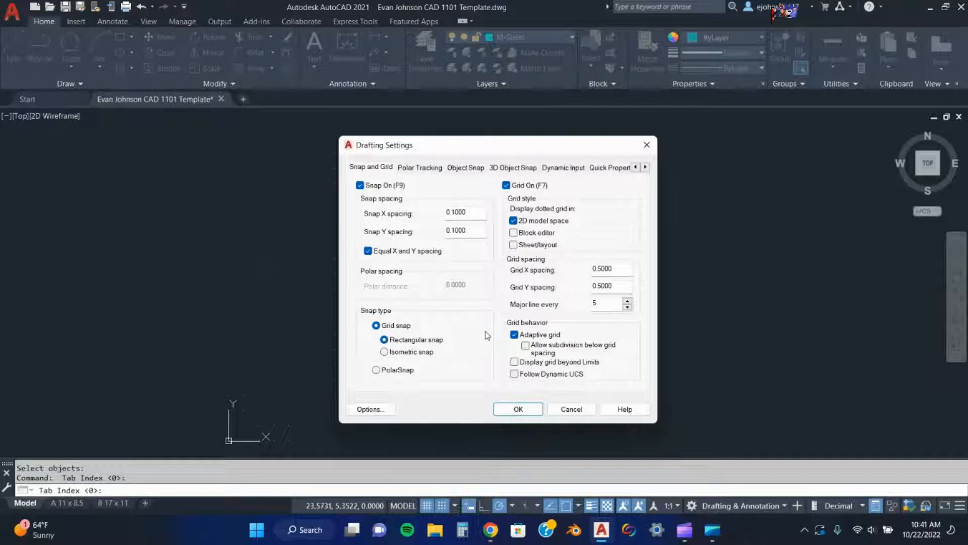
{"action": "left_click", "coordinate": [517, 411]}
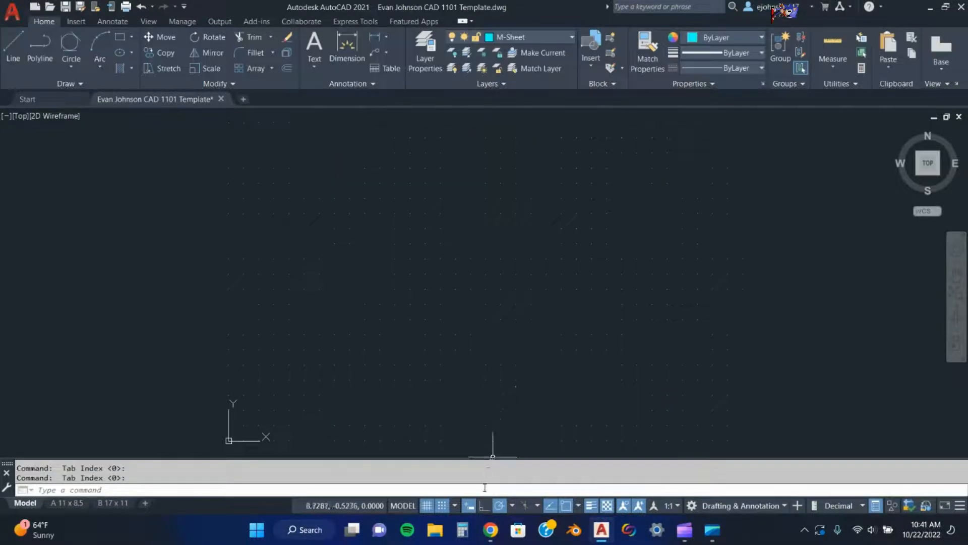
{"action": "left_click", "coordinate": [578, 505]}
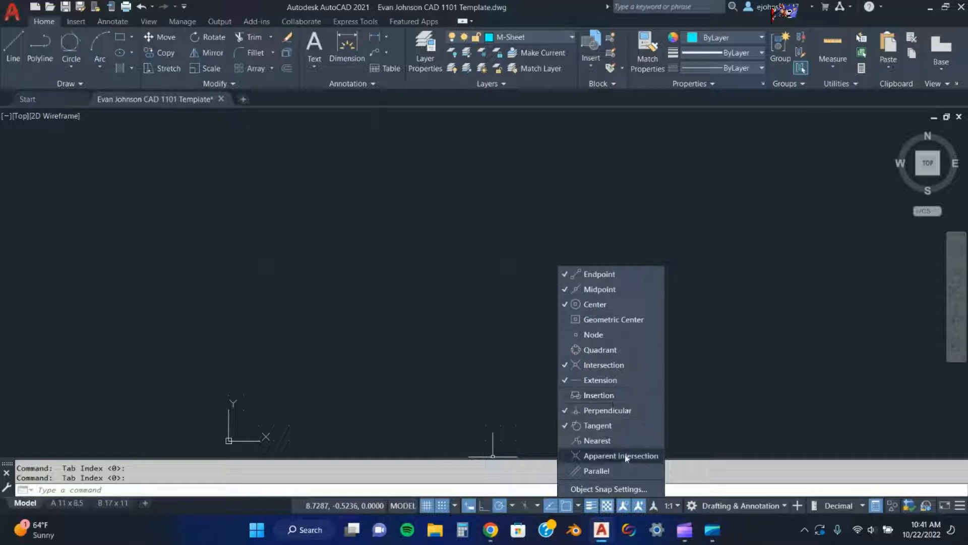
{"action": "left_click", "coordinate": [579, 507]}
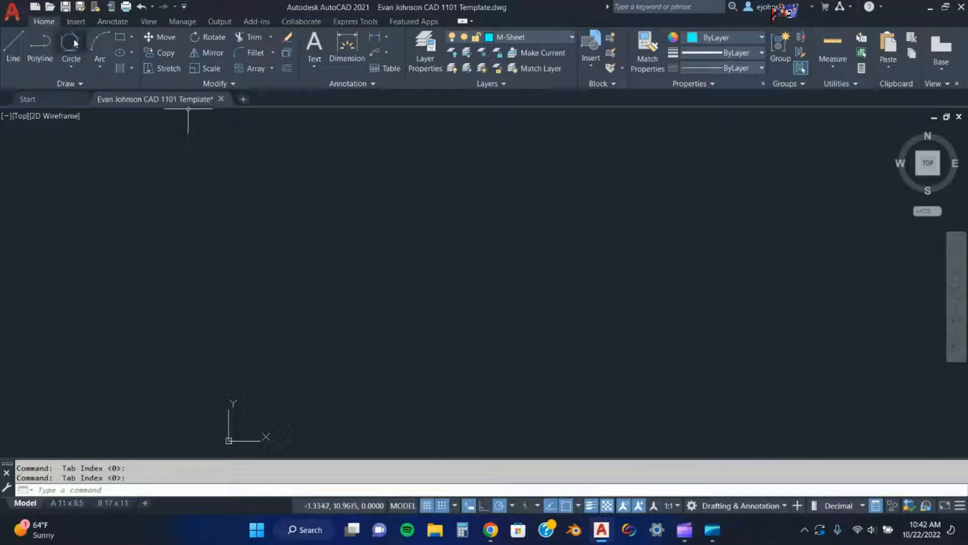
{"action": "left_click", "coordinate": [70, 69]}
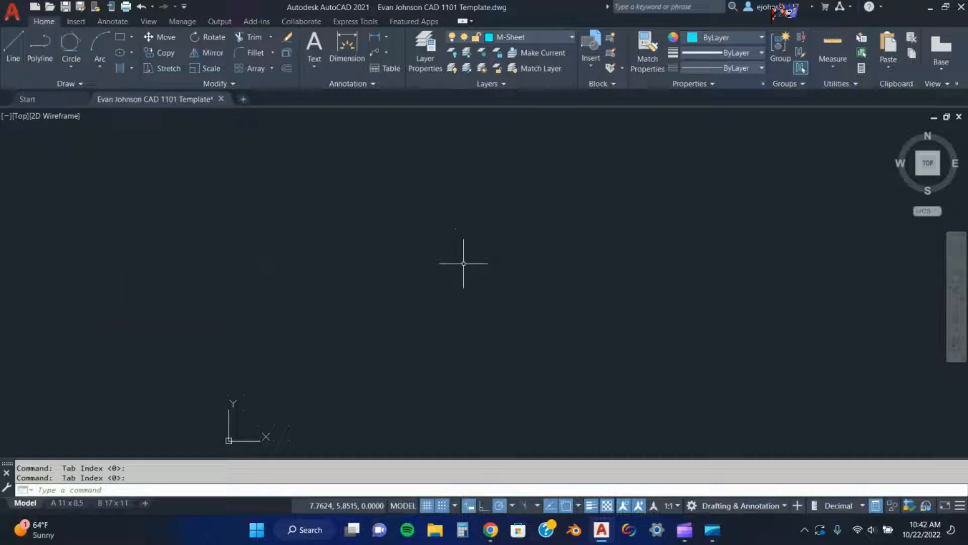
{"action": "type", "text": "cir"}
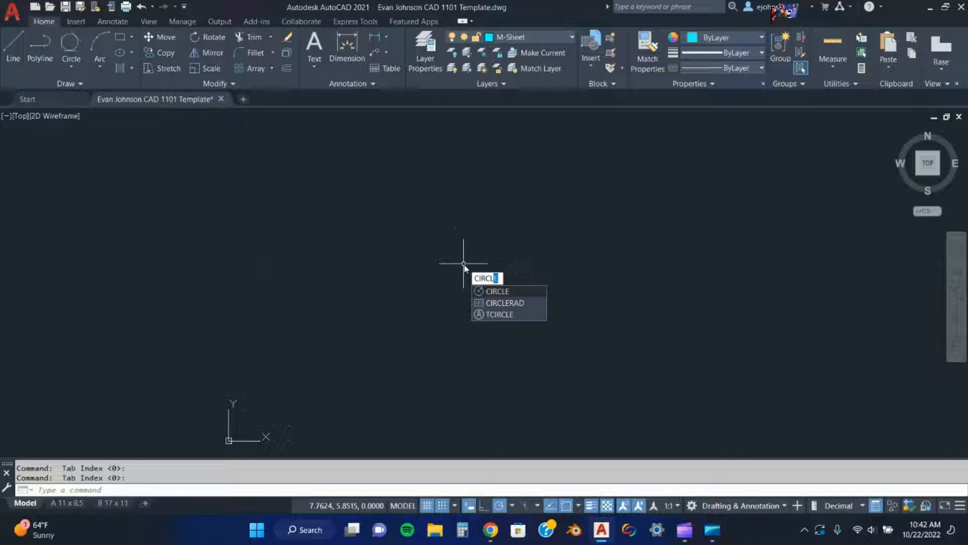
{"action": "key", "text": "BackSpace"}
{"action": "key", "text": "BackSpace"}
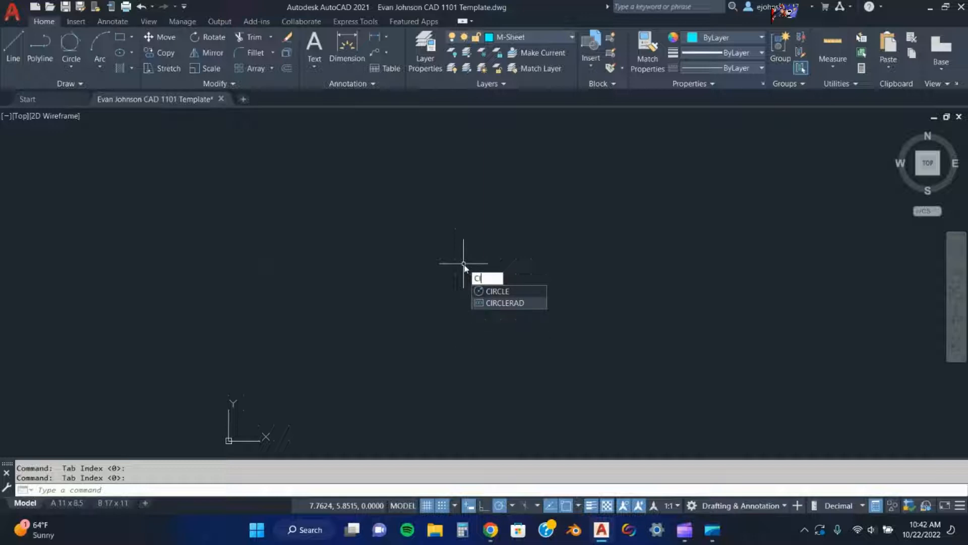
{"action": "key", "text": "BackSpace"}
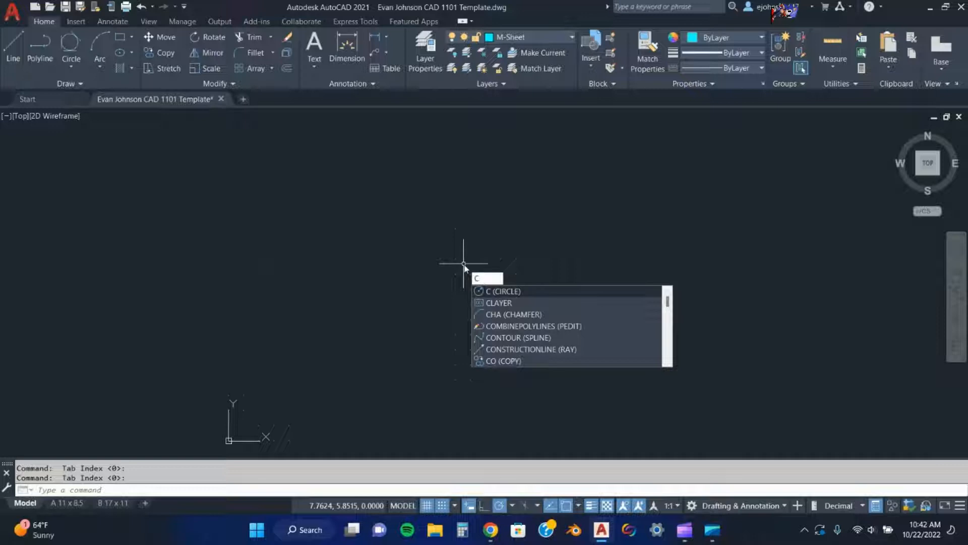
{"action": "key", "text": "Return"}
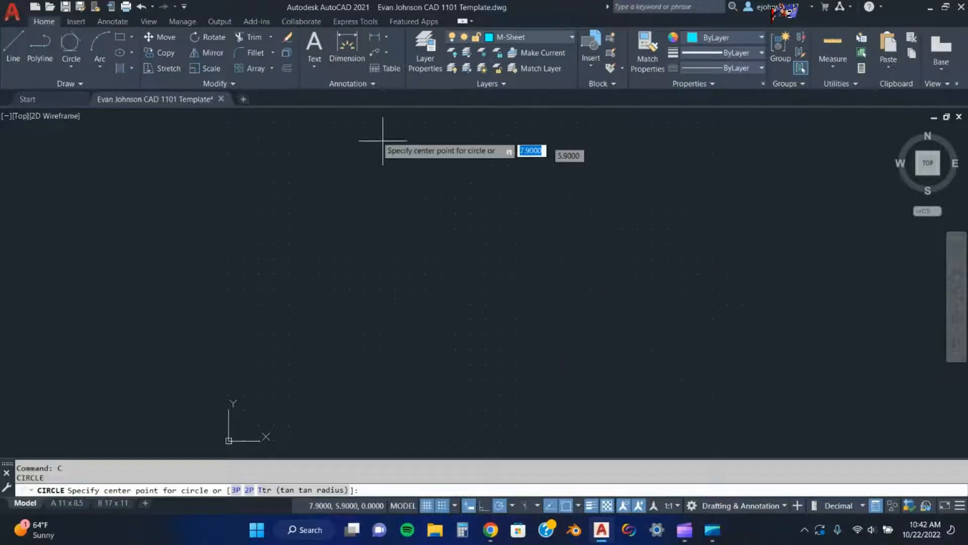
Draw a Center, Radius circle with a radius of 2, centred at about 6.9, 8.0.
{"action": "left_click", "coordinate": [71, 65]}
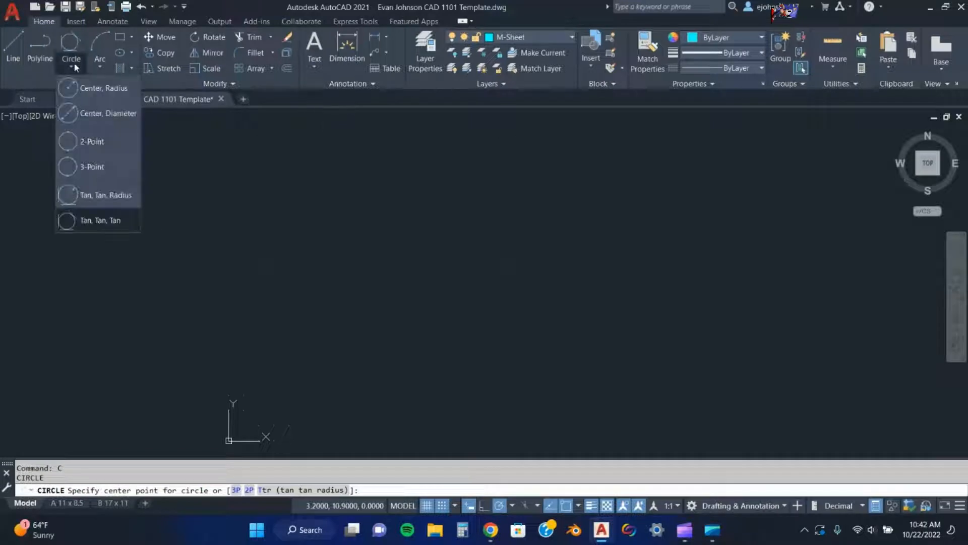
{"action": "left_click", "coordinate": [99, 89]}
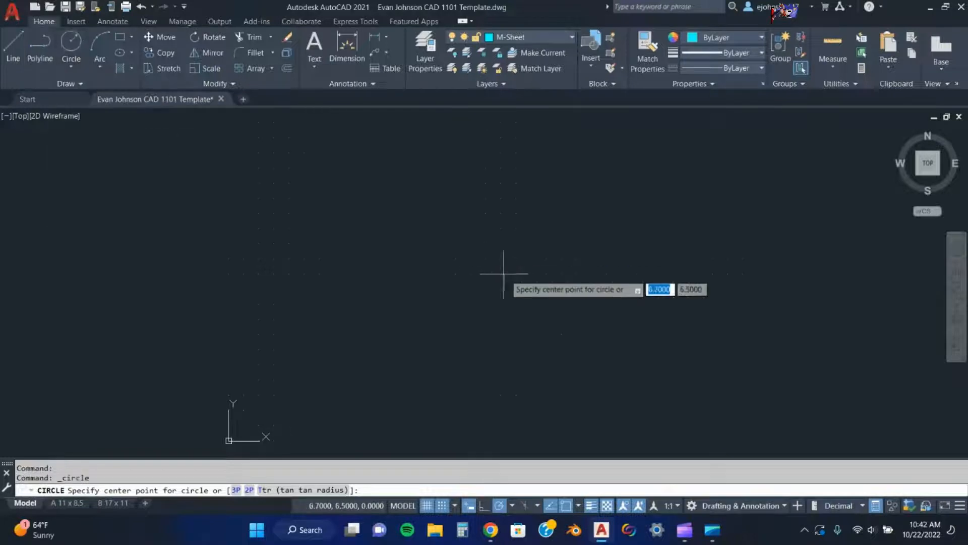
{"action": "left_click", "coordinate": [437, 197]}
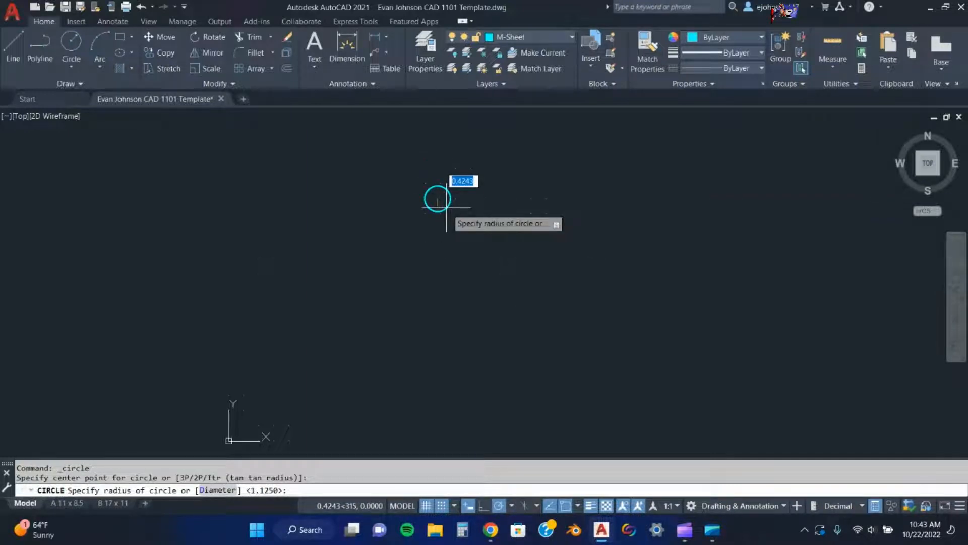
{"action": "type", "text": "2"}
{"action": "key", "text": "Return"}
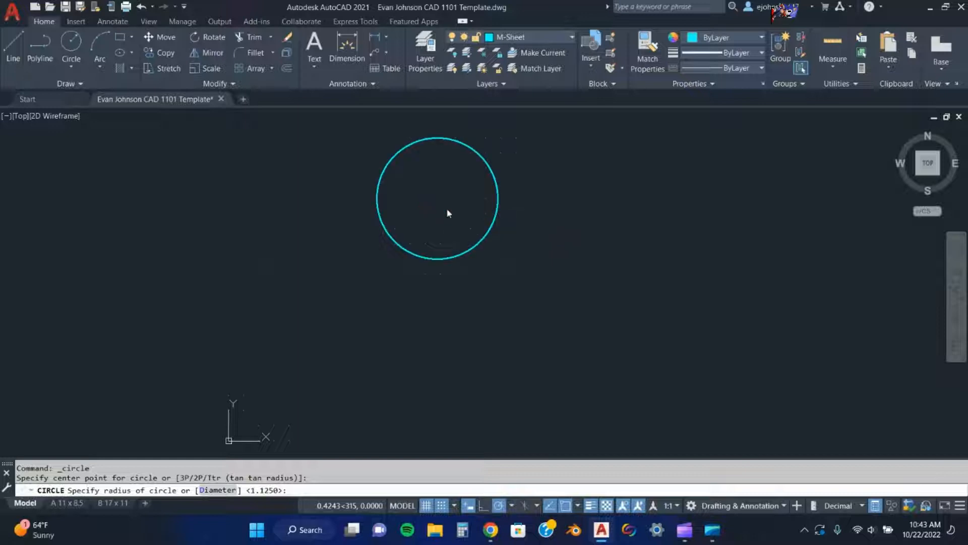
Draw a Center, Diameter circle with a diameter of 2, to the right of the large circle with a gap between them.
{"action": "left_click", "coordinate": [69, 65]}
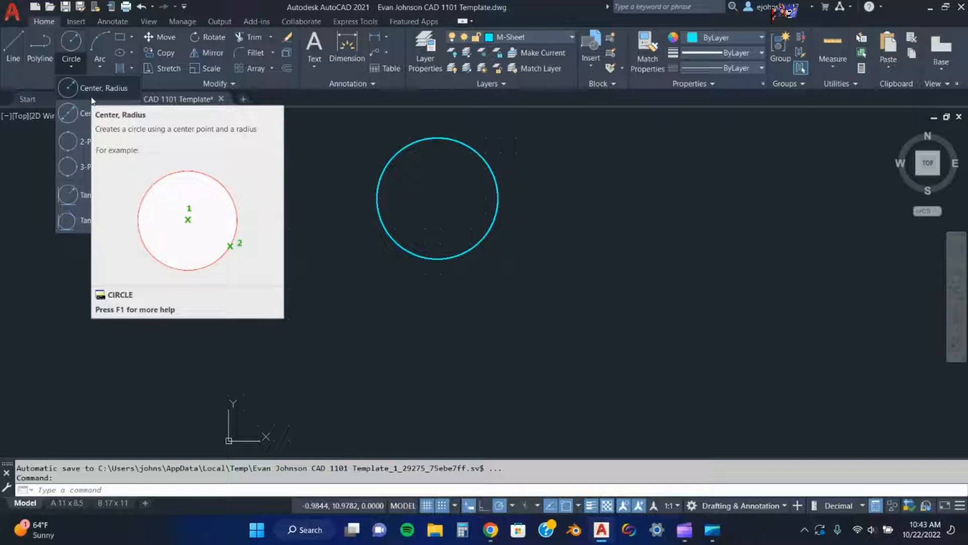
{"action": "left_click", "coordinate": [74, 118]}
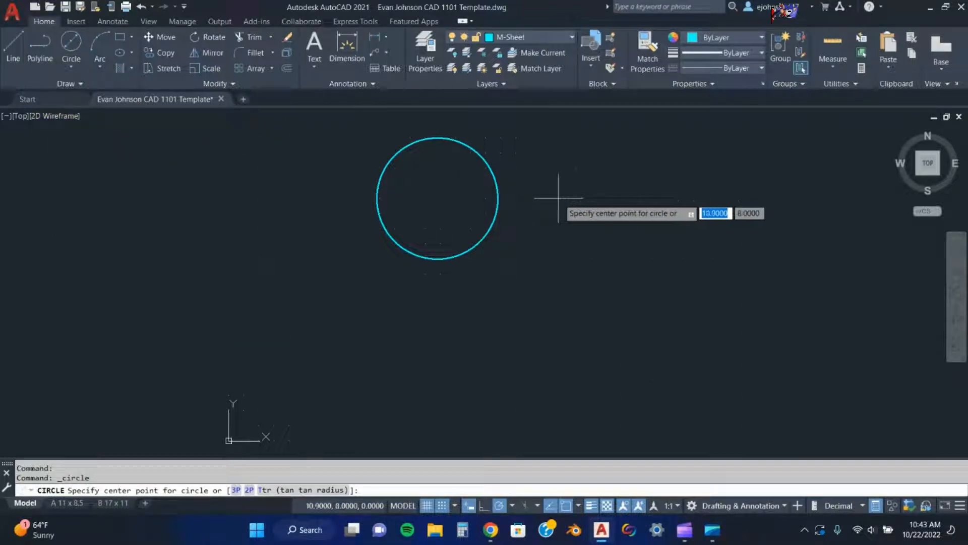
{"action": "left_click", "coordinate": [577, 195]}
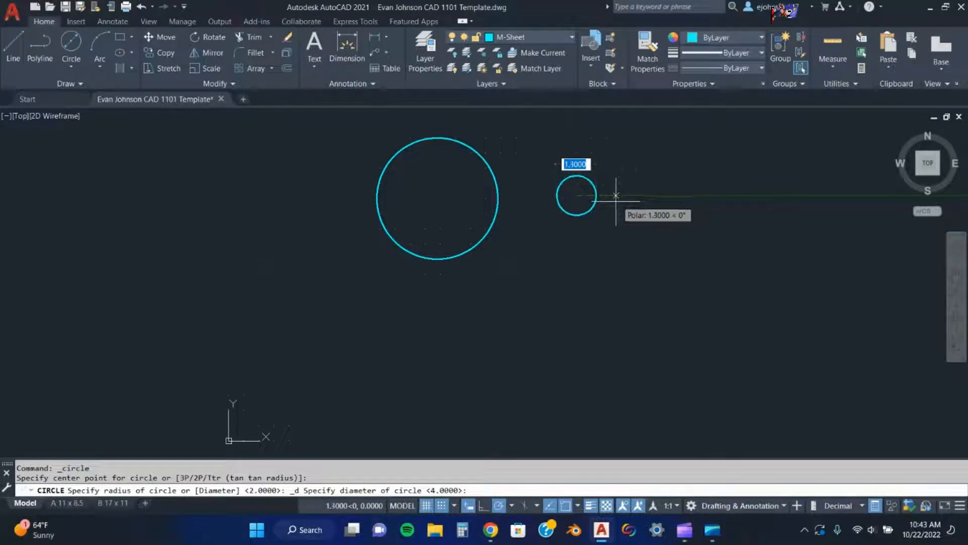
{"action": "type", "text": "2"}
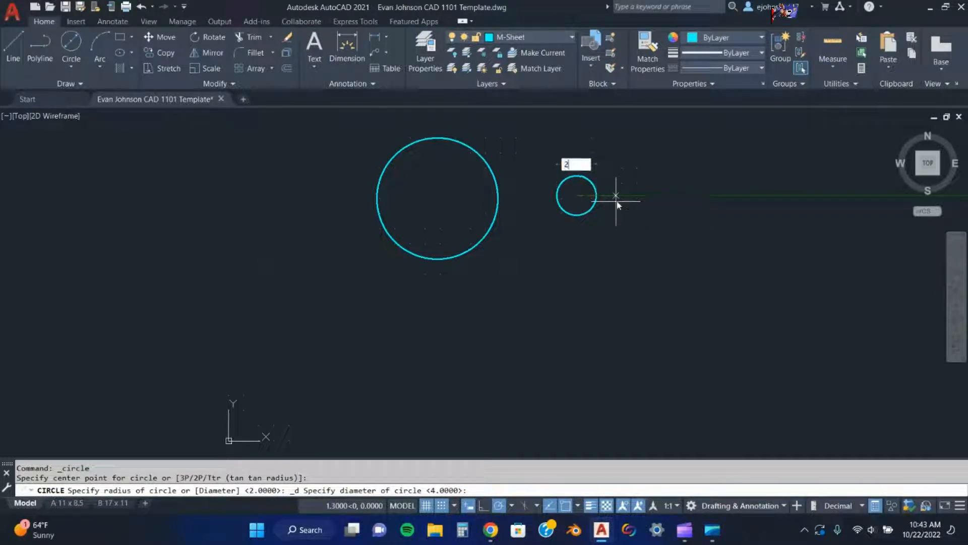
{"action": "key", "text": "Return"}
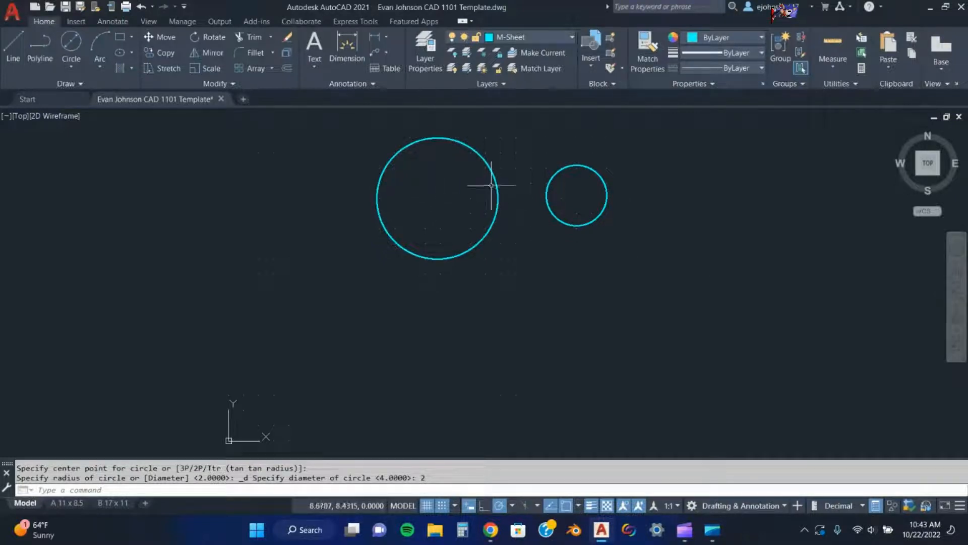
Draw a 2-Point circle bridging the gap from the large circle's right edge to the smaller circle's left edge.
{"action": "right_click", "coordinate": [76, 72]}
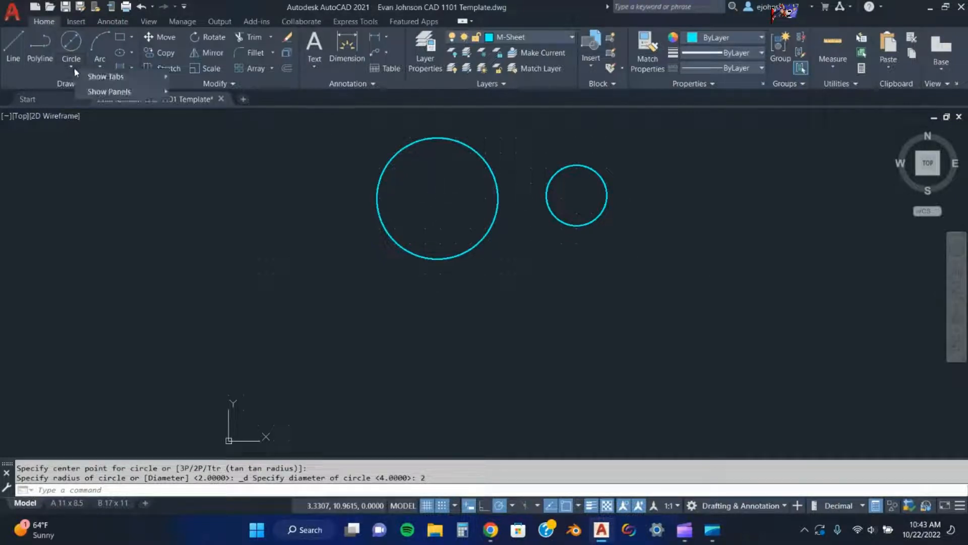
{"action": "left_click", "coordinate": [70, 65]}
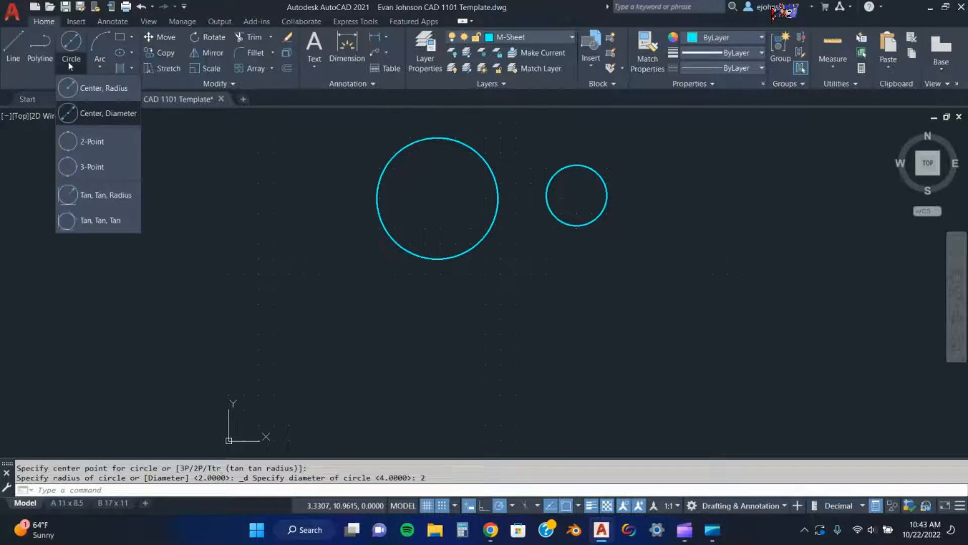
{"action": "left_click", "coordinate": [95, 142]}
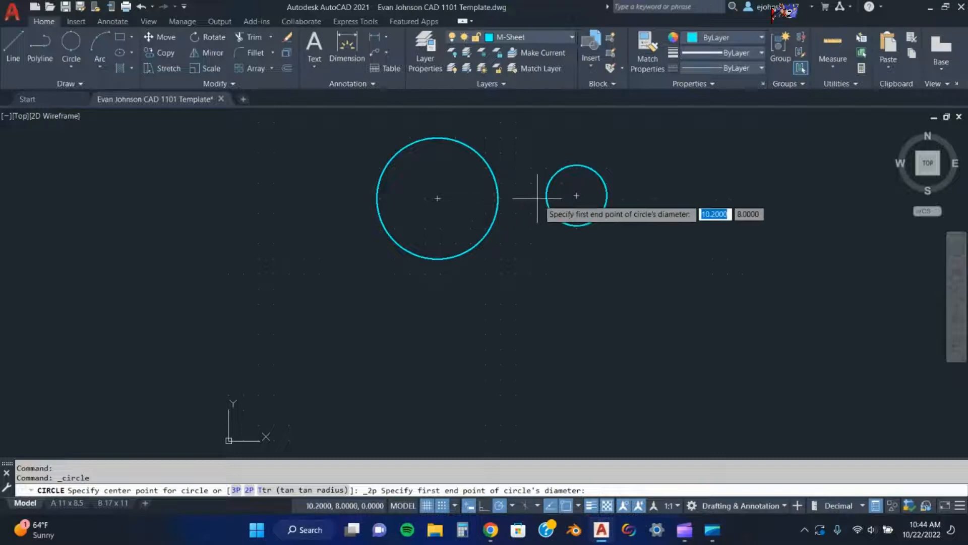
{"action": "left_click", "coordinate": [497, 198]}
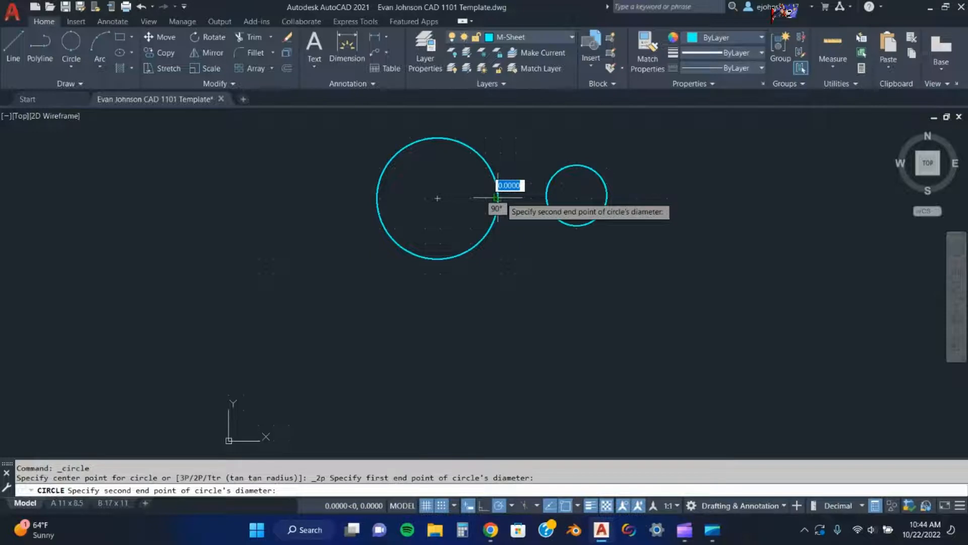
{"action": "left_click", "coordinate": [546, 196]}
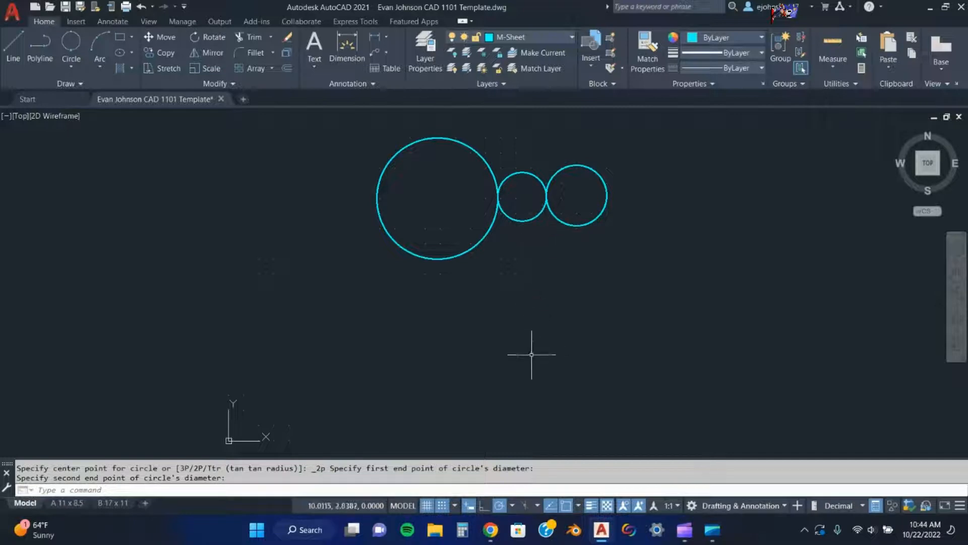
Try a 3-Point circle from below the rightmost circle through its center to a point on its right, and undo it.
{"action": "left_click", "coordinate": [70, 66]}
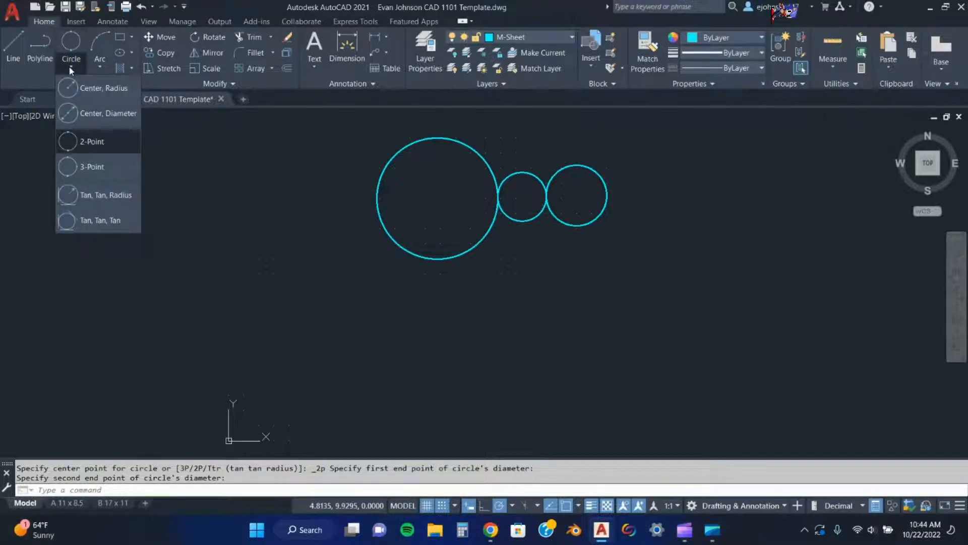
{"action": "left_click", "coordinate": [121, 172]}
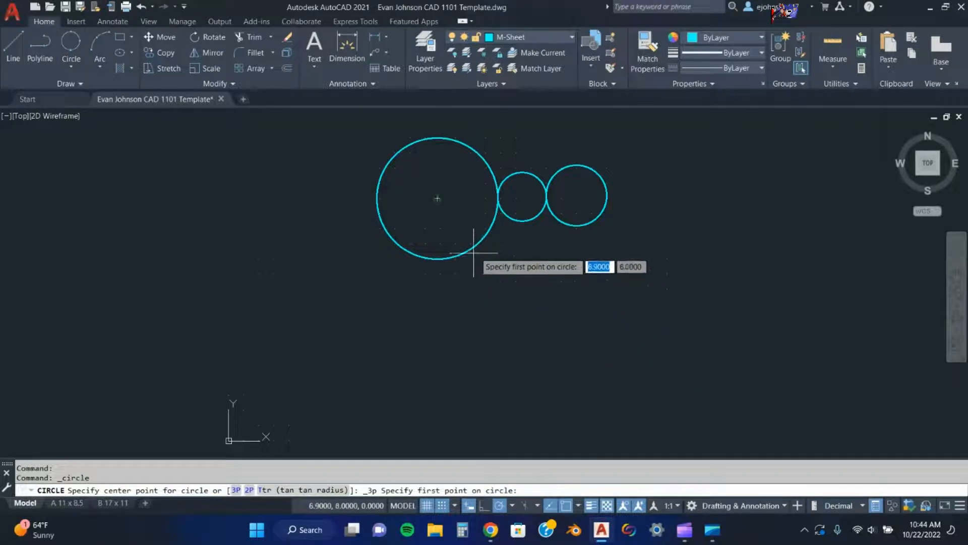
{"action": "left_click", "coordinate": [70, 66]}
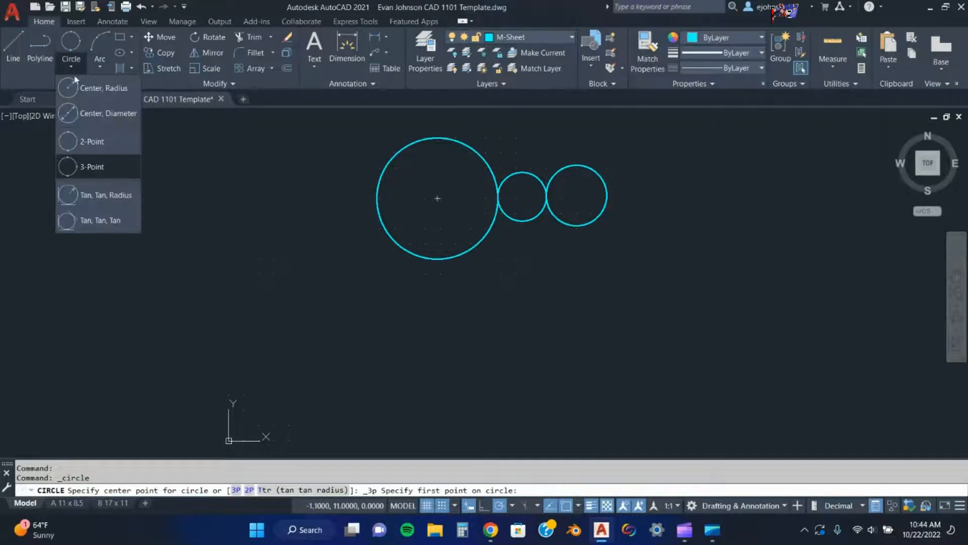
{"action": "left_click", "coordinate": [90, 167]}
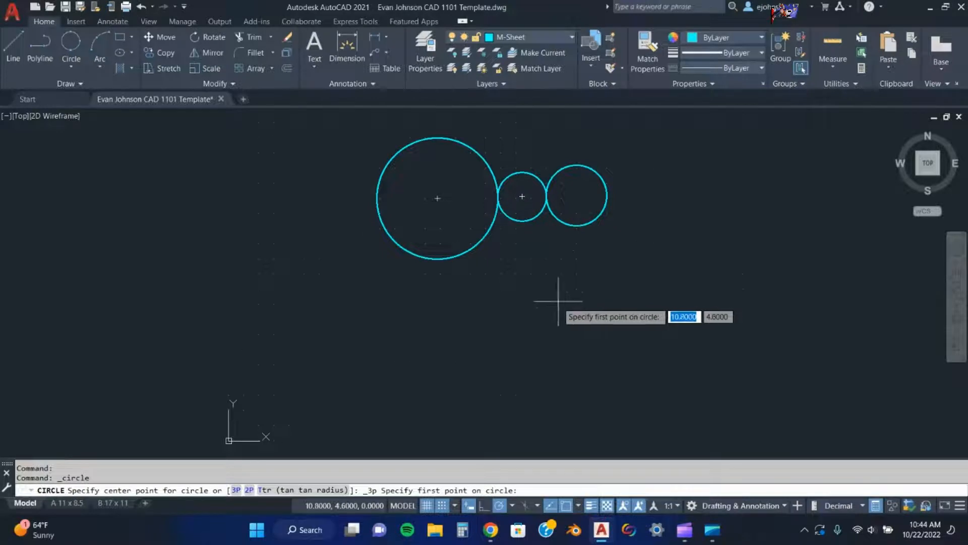
{"action": "left_click", "coordinate": [586, 298]}
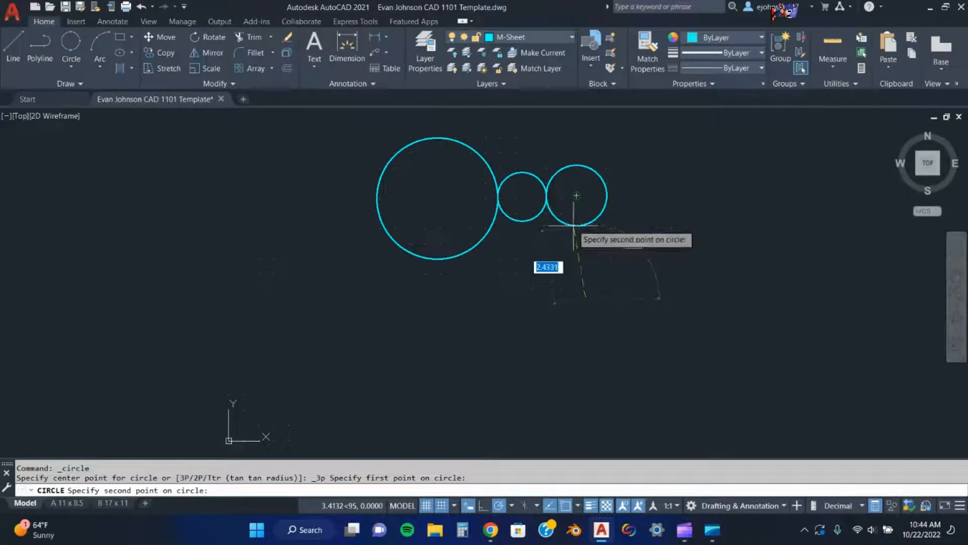
{"action": "left_click", "coordinate": [576, 195]}
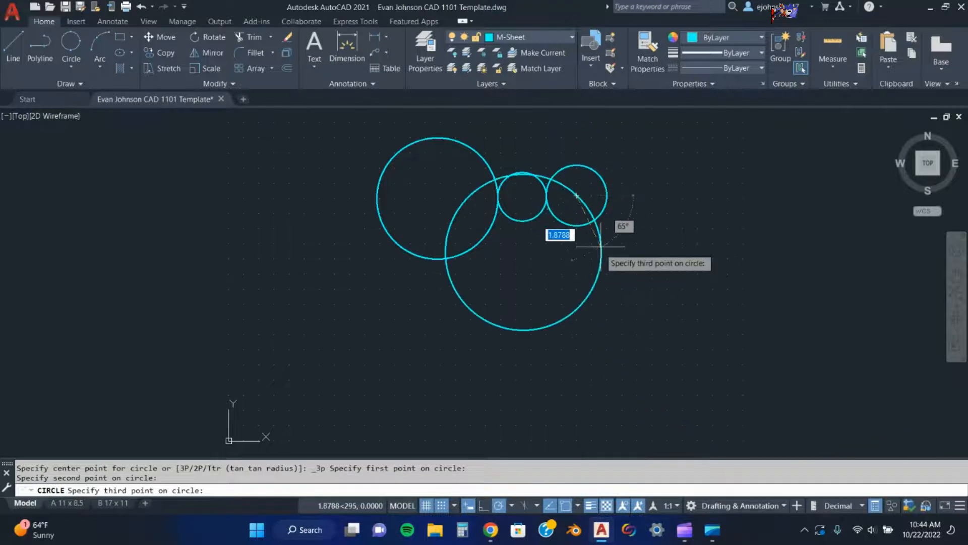
{"action": "left_click", "coordinate": [697, 211]}
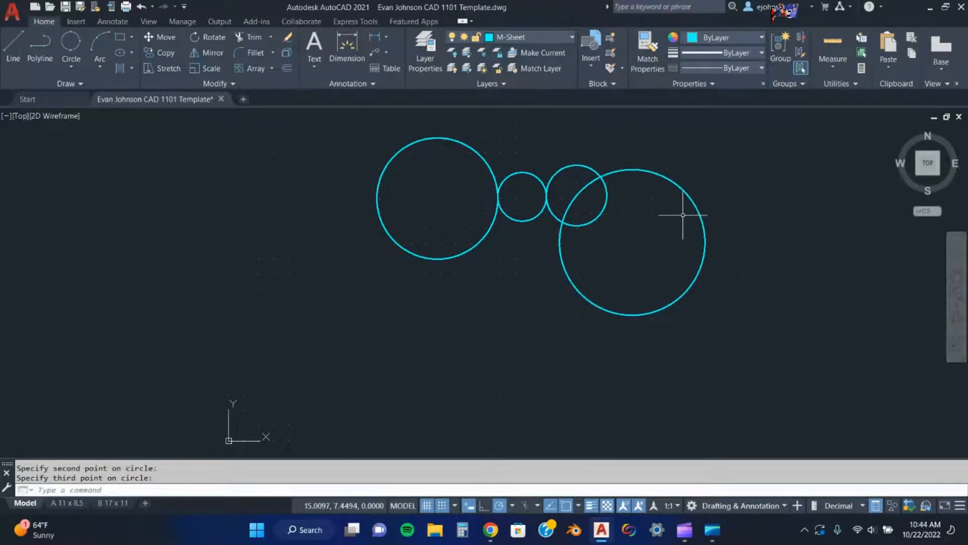
{"action": "key", "text": "ctrl+z"}
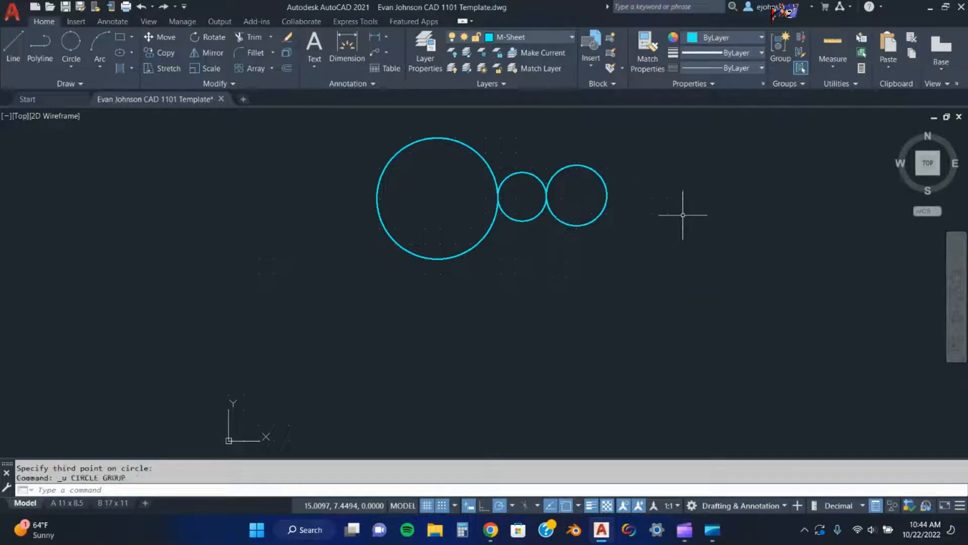
Draw a 3-Point circle with a radius of about 1.4 directly below the rightmost circle, starting at that circle's bottom quadrant.
{"action": "left_click", "coordinate": [71, 65]}
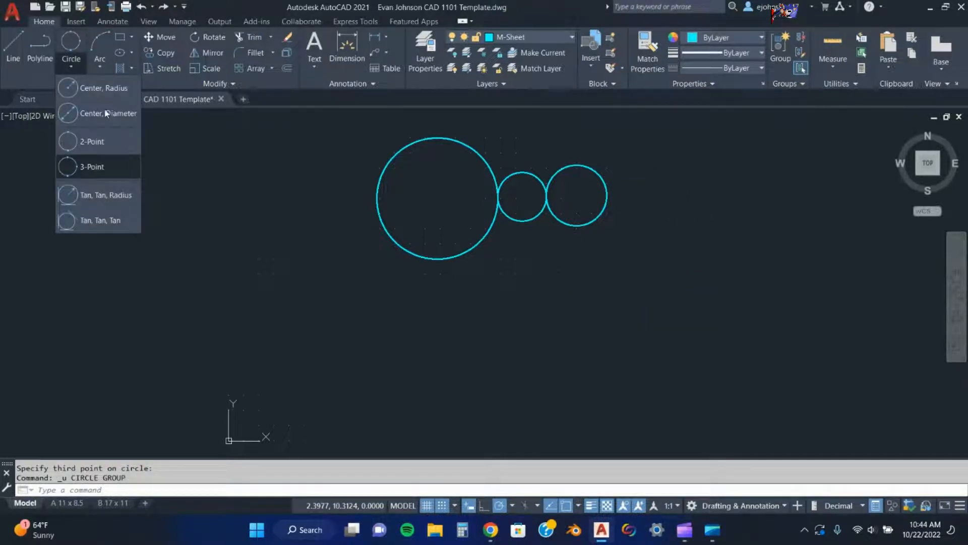
{"action": "left_click", "coordinate": [117, 171]}
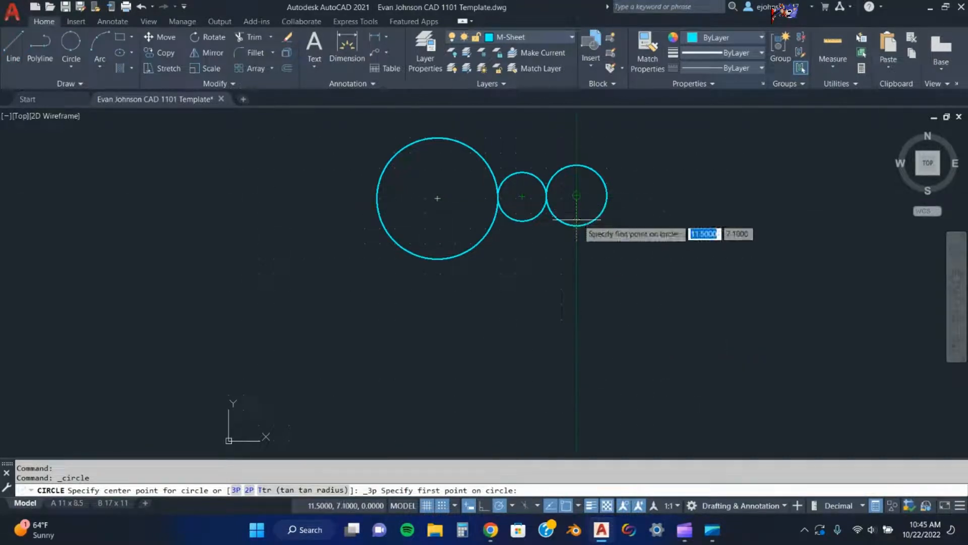
{"action": "left_click", "coordinate": [577, 225]}
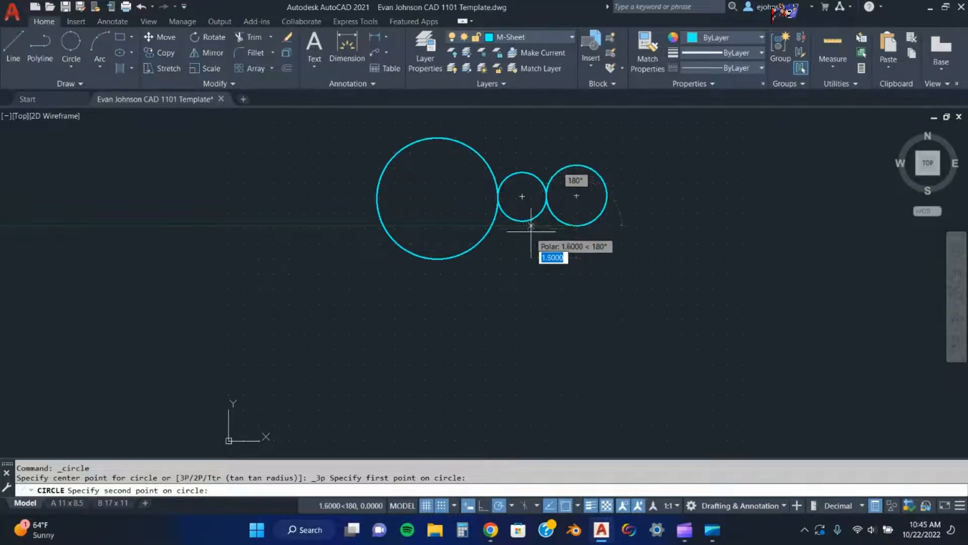
{"action": "left_click", "coordinate": [576, 310]}
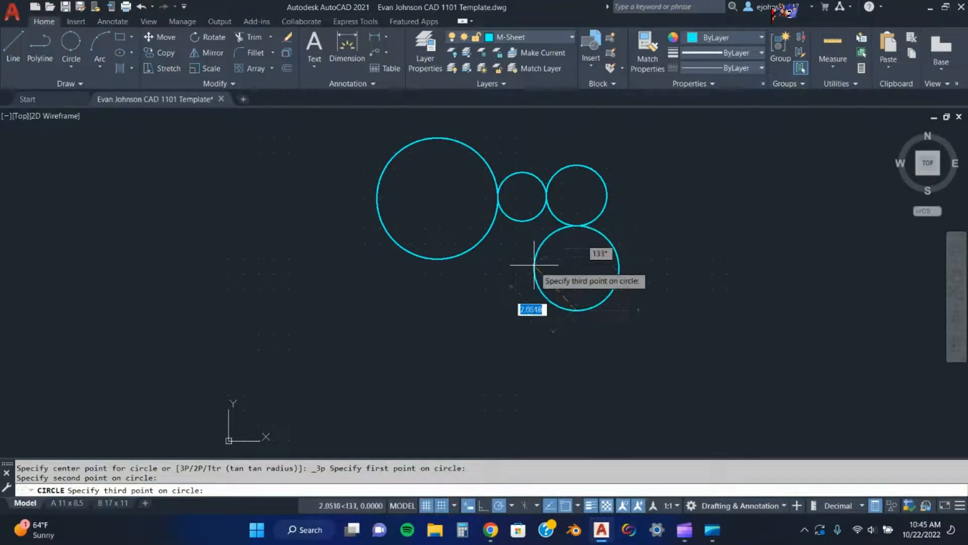
{"action": "left_click", "coordinate": [534, 265]}
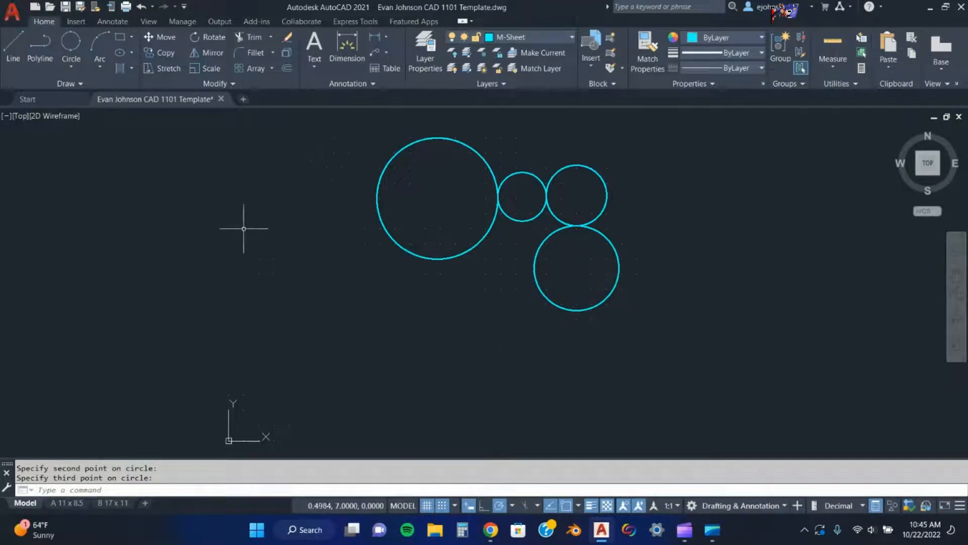
Draw a Tan, Tan, Radius circle with a radius of 2, tangent to the large circle and the lower 3-Point circle.
{"action": "left_click", "coordinate": [77, 63]}
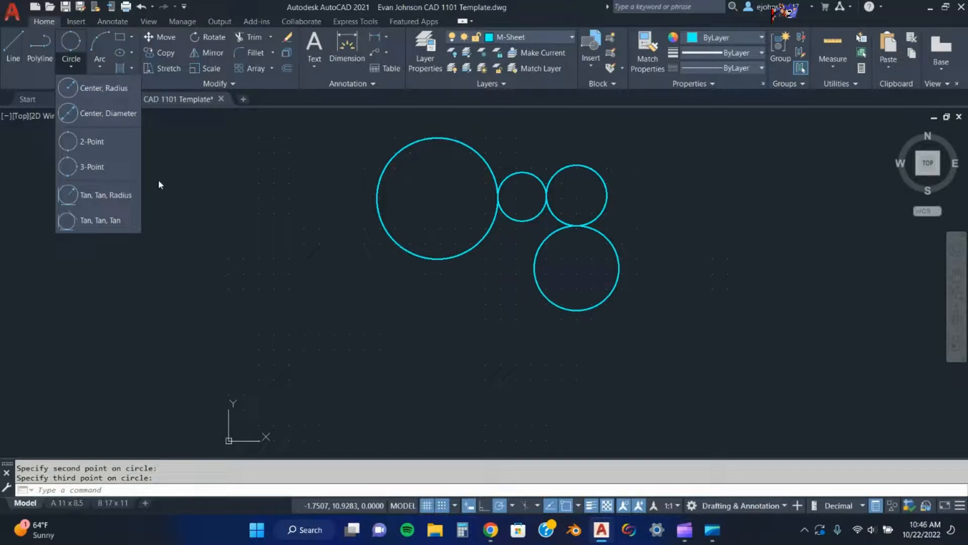
{"action": "left_click", "coordinate": [89, 196]}
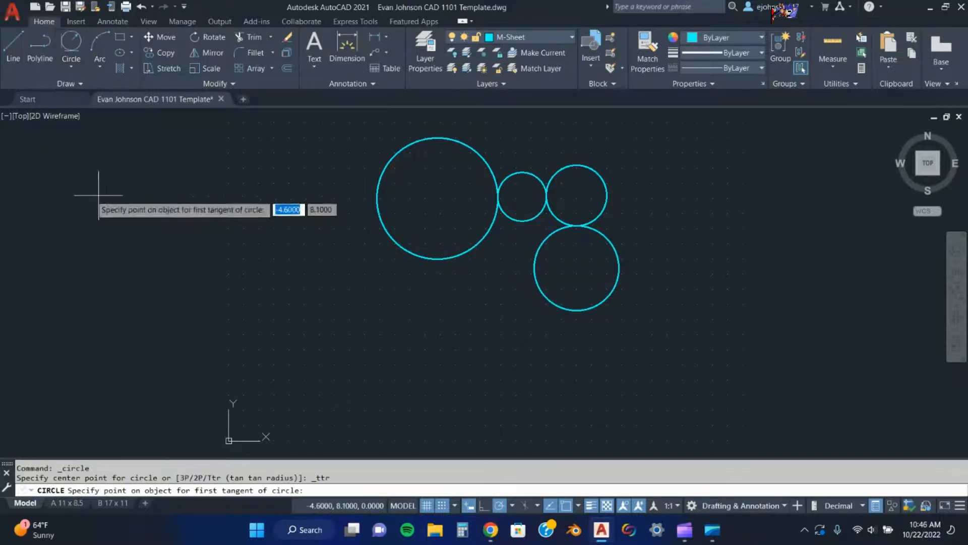
{"action": "left_click", "coordinate": [468, 252]}
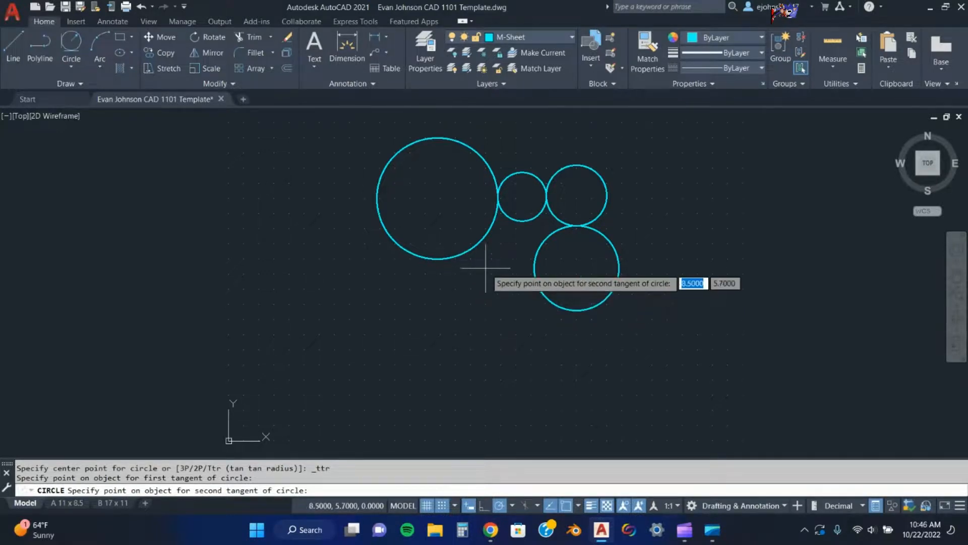
{"action": "left_click", "coordinate": [534, 280]}
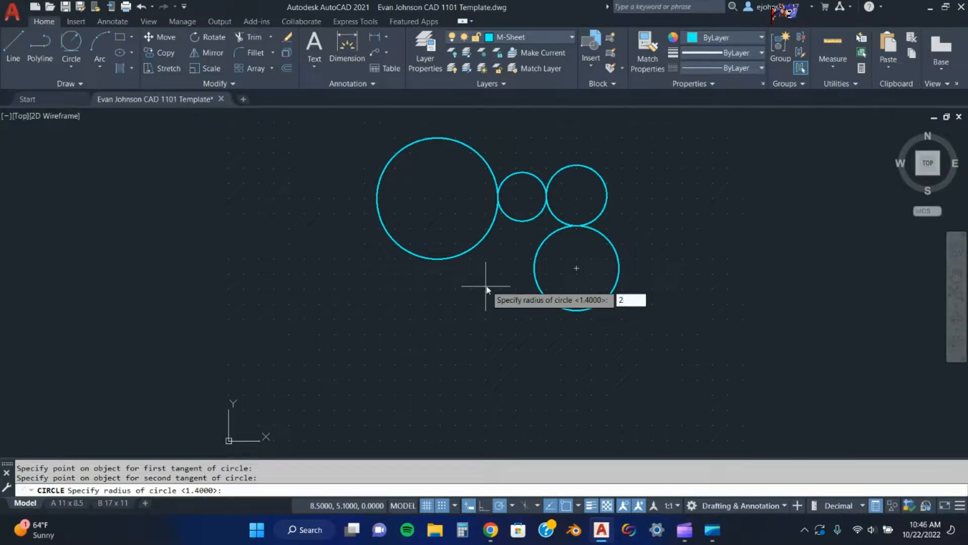
{"action": "type", "text": "2"}
{"action": "key", "text": "Return"}
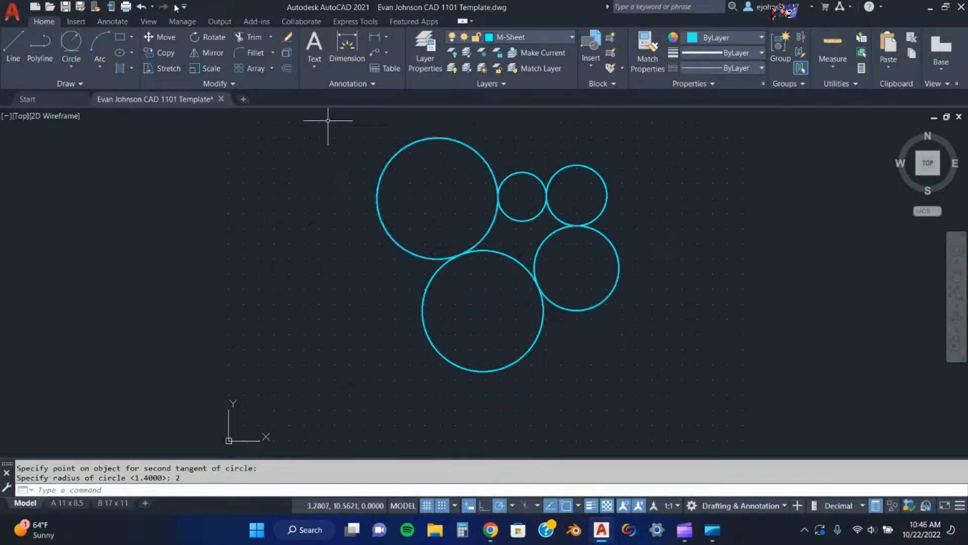
Trim away the lower part of the new tangent circle, keeping the upper arc between the large circle and the 3-Point circle.
{"action": "left_click", "coordinate": [252, 40]}
{"action": "left_click", "coordinate": [411, 296]}
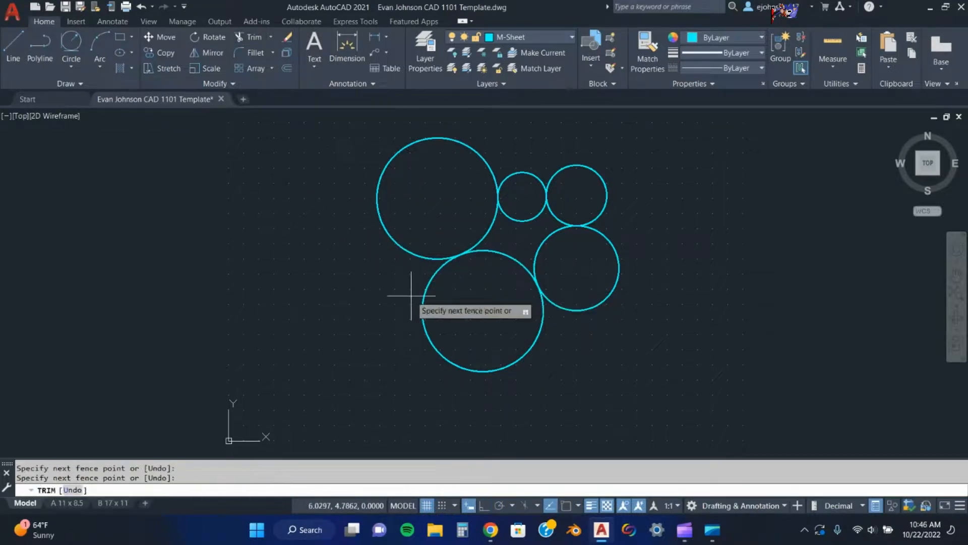
{"action": "left_click", "coordinate": [536, 341]}
{"action": "key", "text": "Return"}
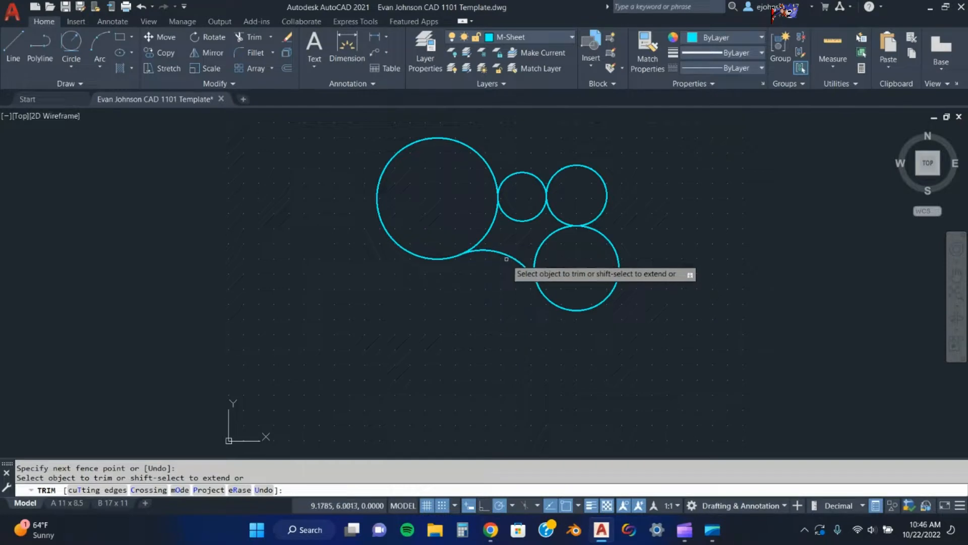
Draw a Tan, Tan, Tan circle touching the trimmed arc, the large circle and the small middle circle.
{"action": "left_click", "coordinate": [80, 64]}
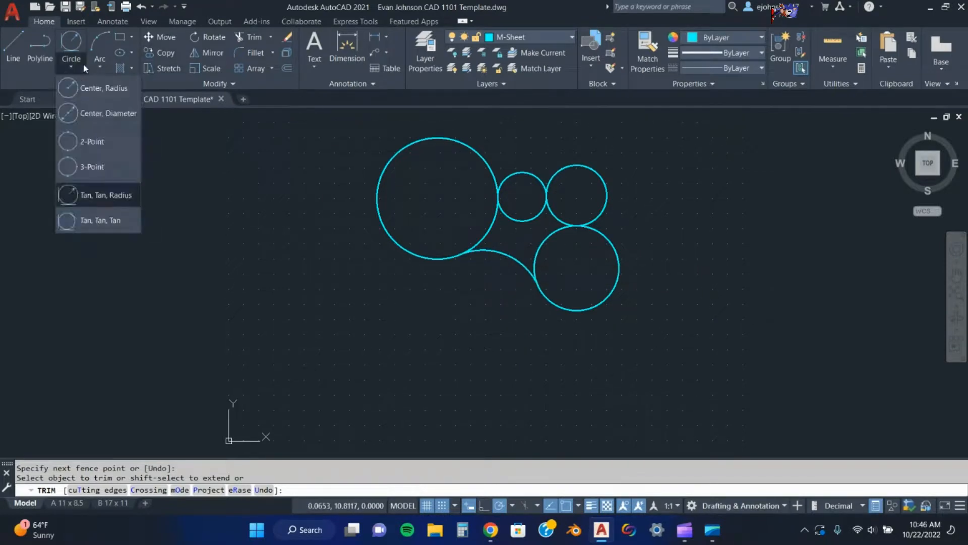
{"action": "left_click", "coordinate": [100, 221]}
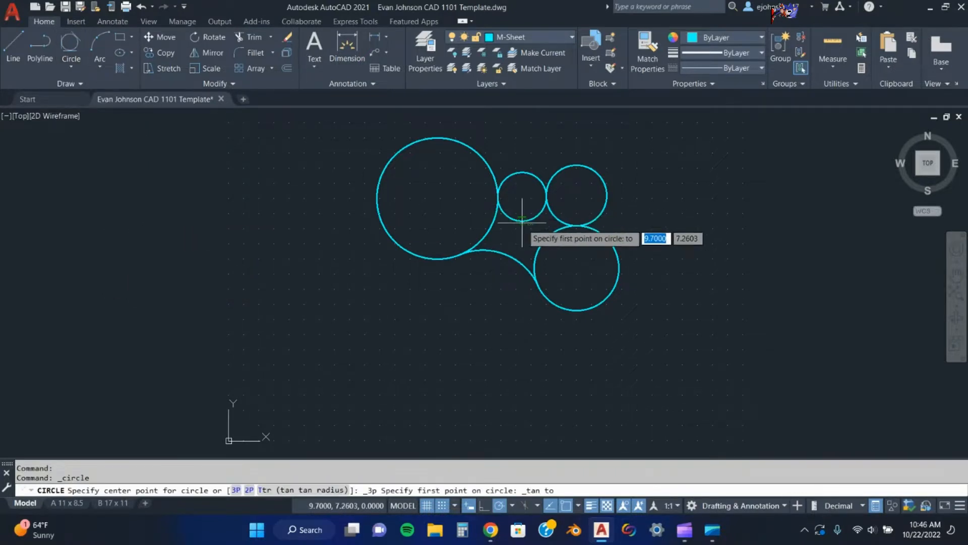
{"action": "scroll", "coordinate": [520, 211], "scroll_direction": "up", "scroll_amount": 5}
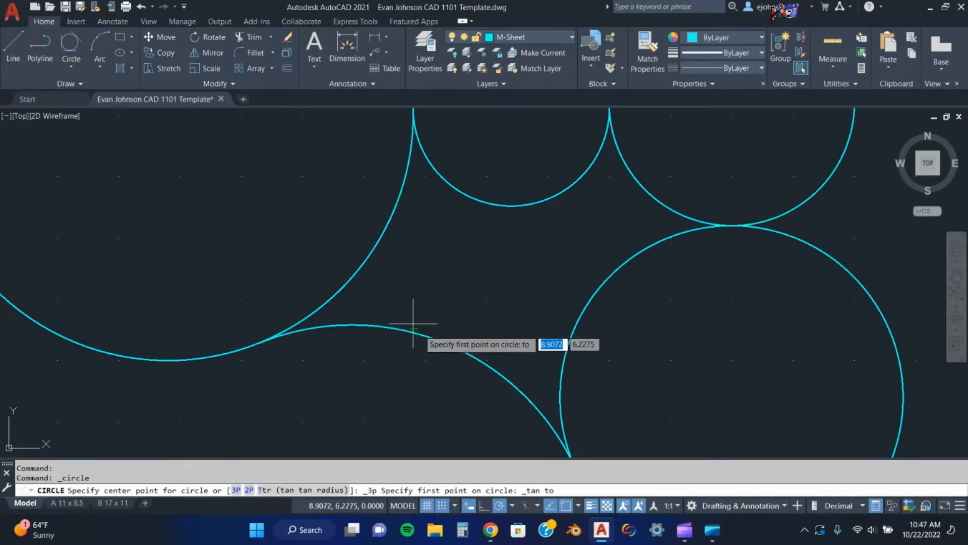
{"action": "left_click", "coordinate": [435, 335]}
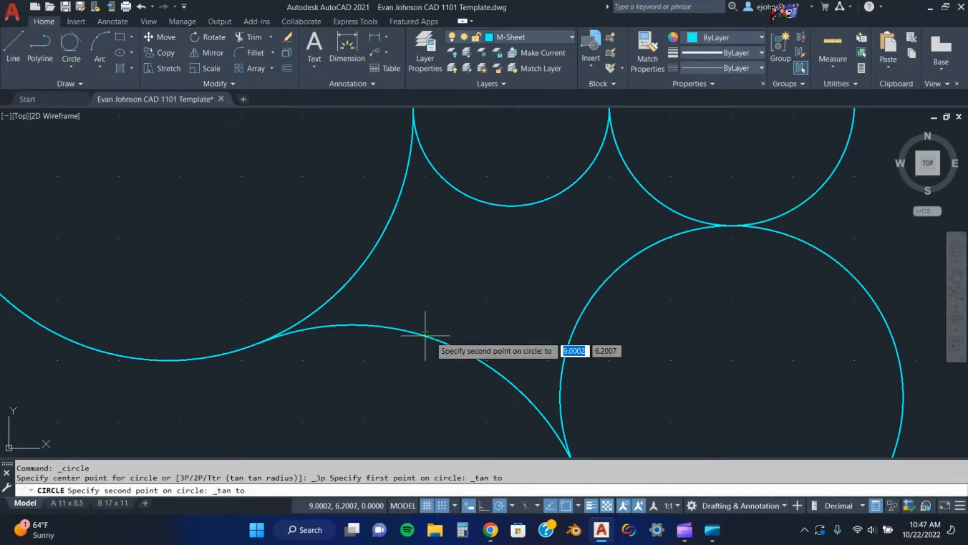
{"action": "left_click", "coordinate": [382, 235]}
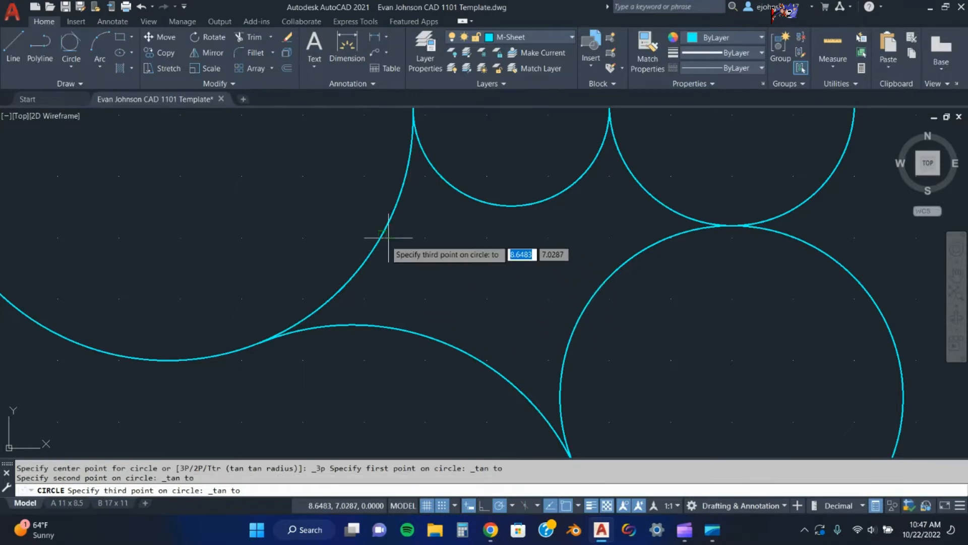
{"action": "left_click", "coordinate": [499, 201]}
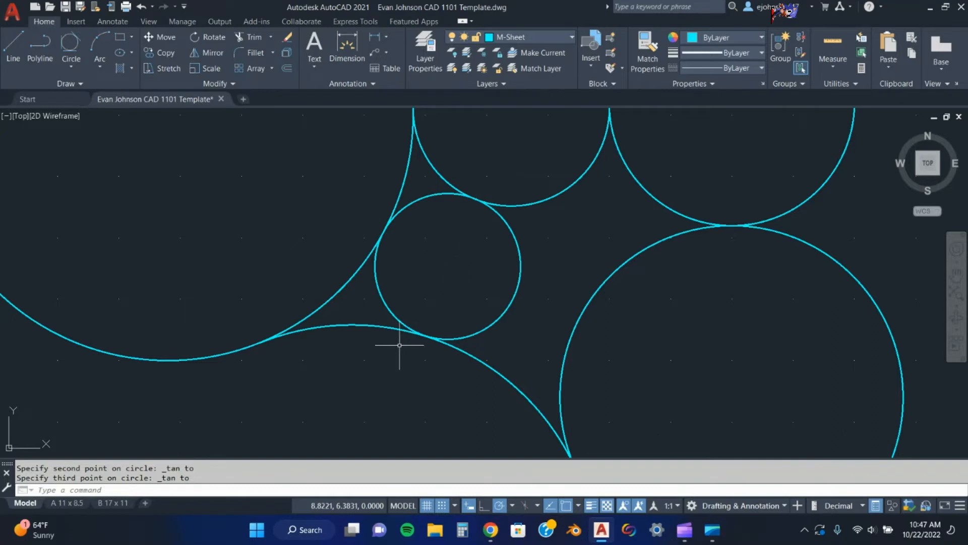
{"action": "scroll", "coordinate": [399, 268], "scroll_direction": "down", "scroll_amount": 6}
{"action": "scroll", "coordinate": [403, 275], "scroll_direction": "up", "scroll_amount": 5}
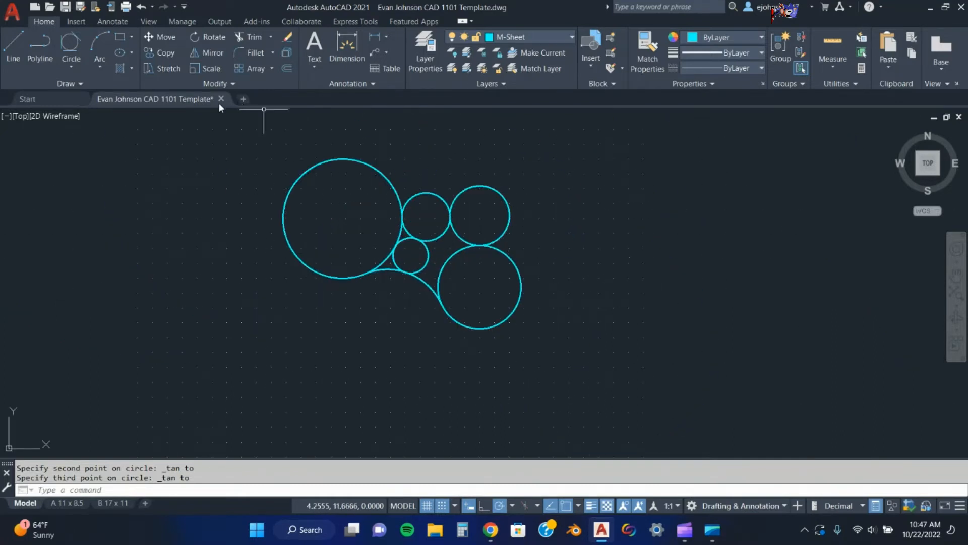
{"action": "left_click", "coordinate": [78, 61]}
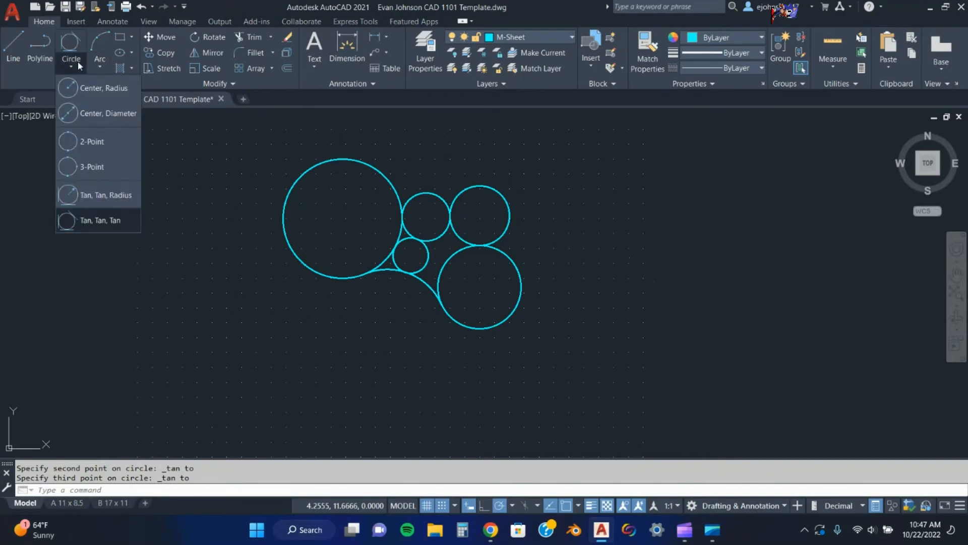
{"action": "left_click", "coordinate": [78, 61]}
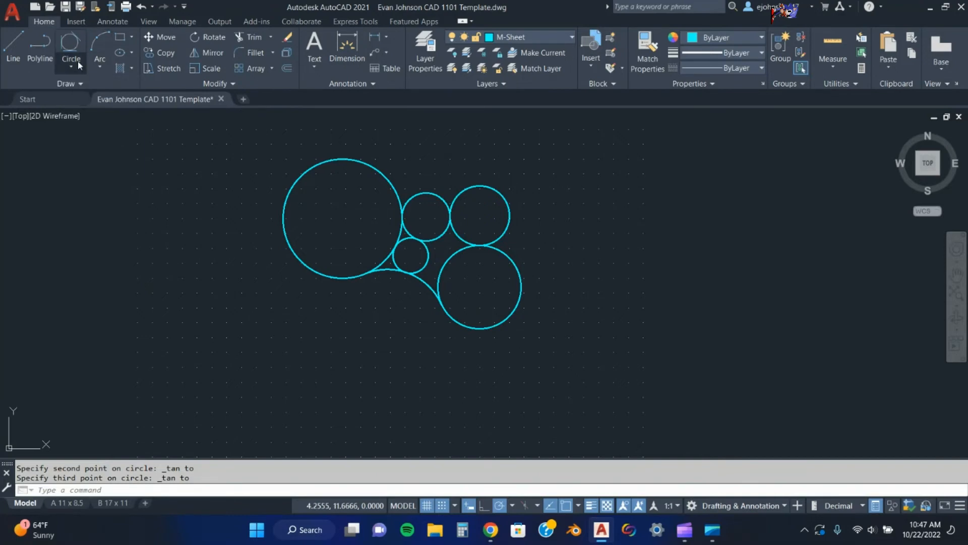